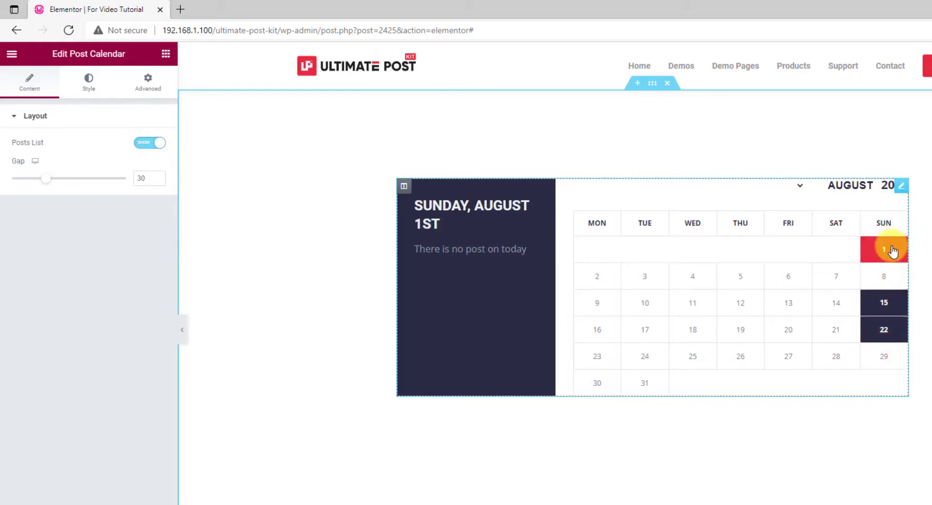
# Display the posts dated August 1 in the calendar widget.
pyautogui.click(892, 251)
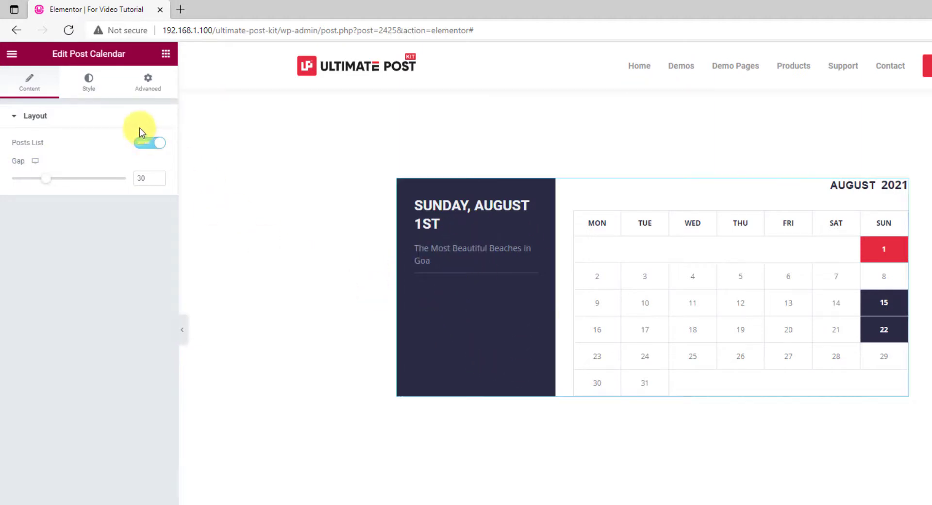
# Hide the post calendar's posts list, then update the page and preview it on the live site.
pyautogui.click(140, 144)
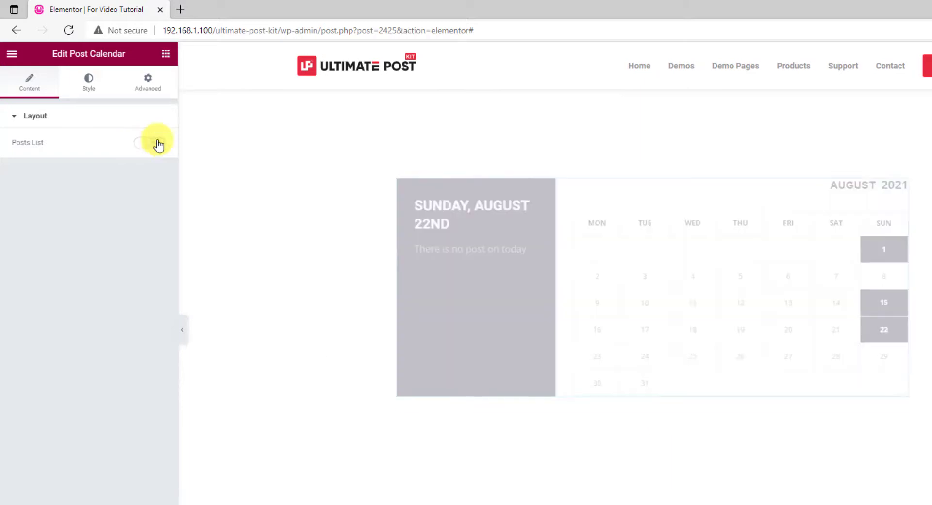
pyautogui.click(108, 497)
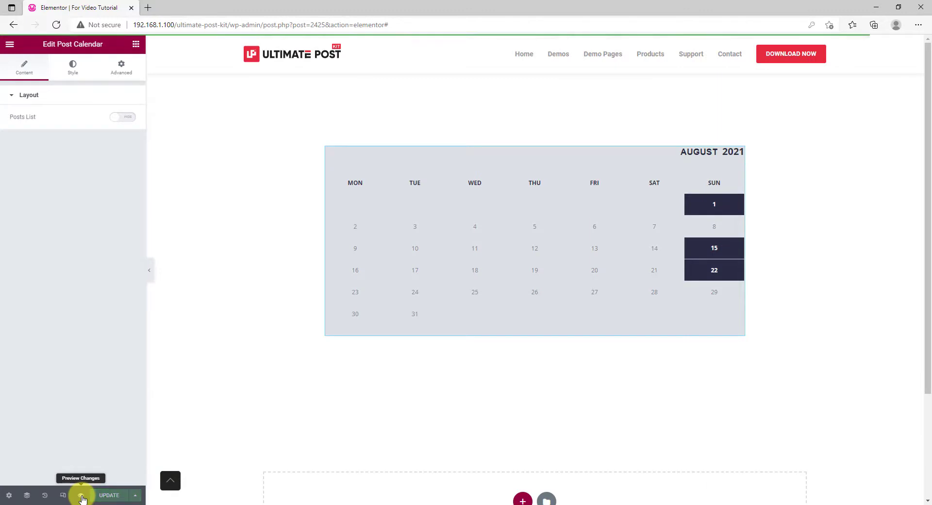
pyautogui.click(82, 496)
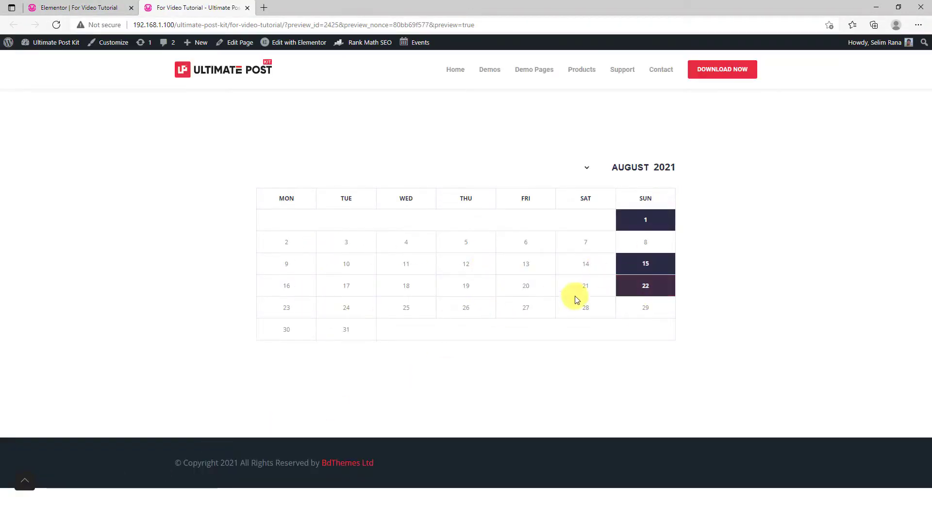
pyautogui.click(98, 8)
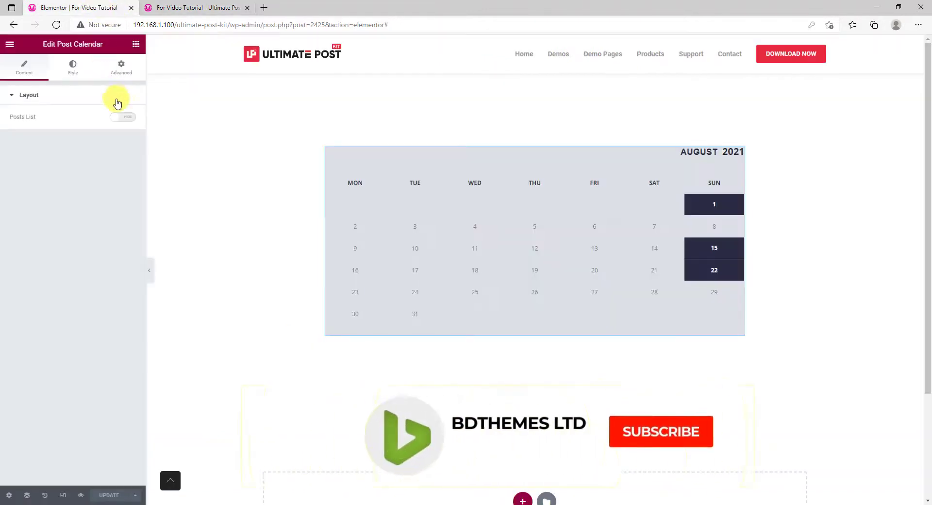
# Show the posts list in the post calendar and set its gap to 20.
pyautogui.click(127, 117)
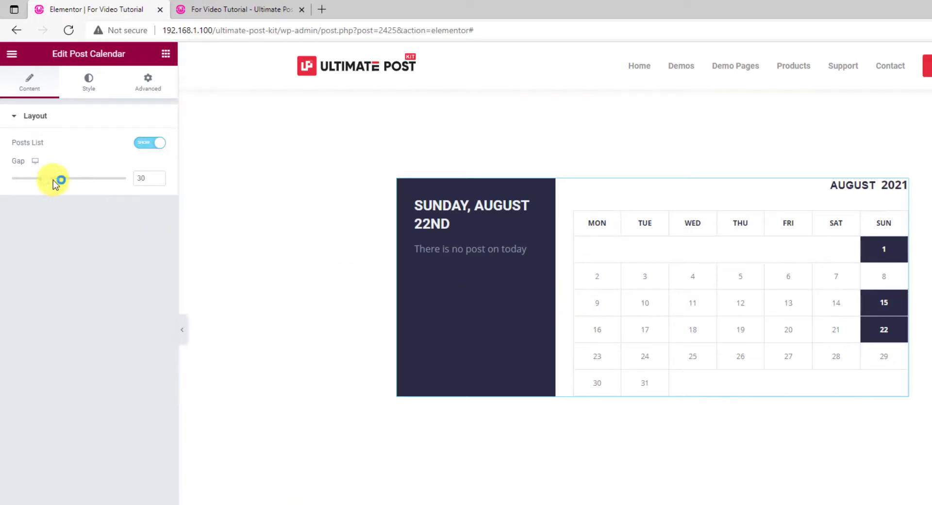
pyautogui.moveTo(49, 183)
pyautogui.mouseDown()
pyautogui.moveTo(86, 185)
pyautogui.moveTo(39, 182)
pyautogui.mouseUp()
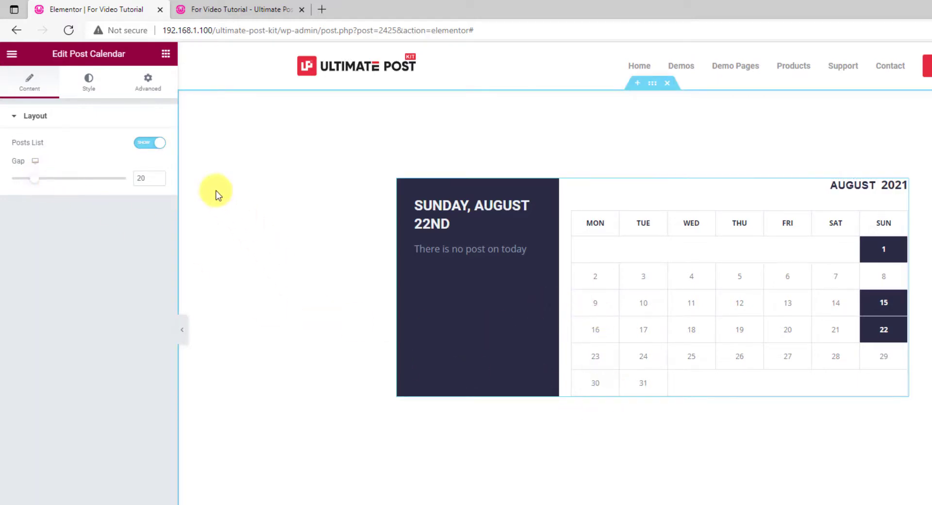
# Set the calendar's border color to green #3CA55C at about half opacity (#3CA55C7D).
pyautogui.click(90, 97)
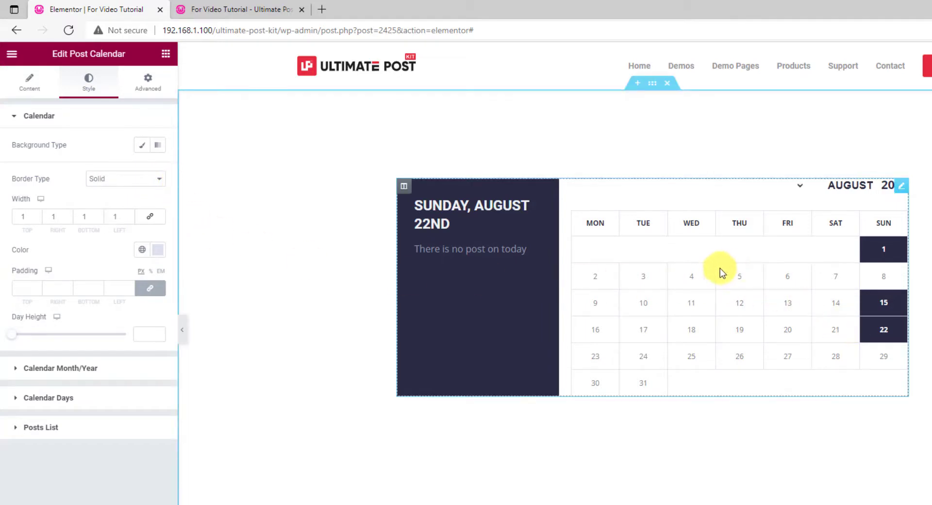
pyautogui.click(158, 251)
pyautogui.write('#3CA55C')
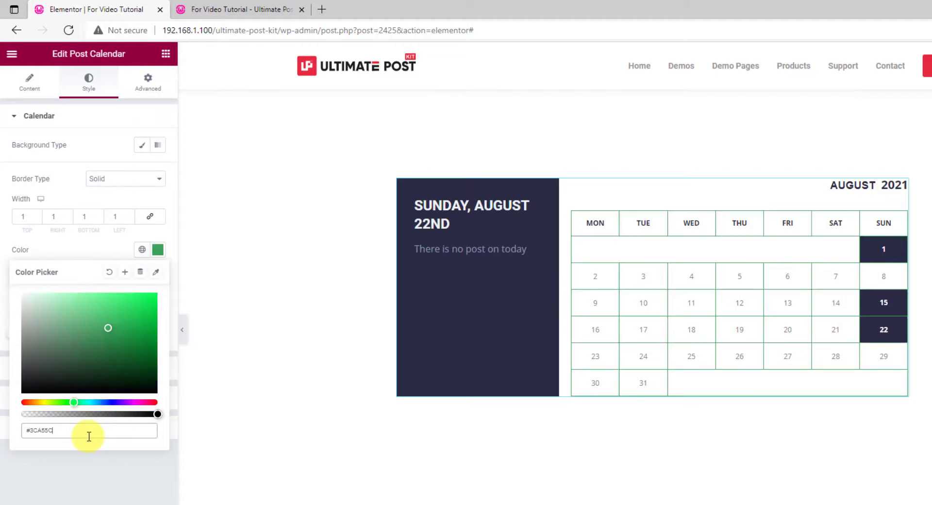
pyautogui.moveTo(158, 414); pyautogui.dragTo(85, 416)
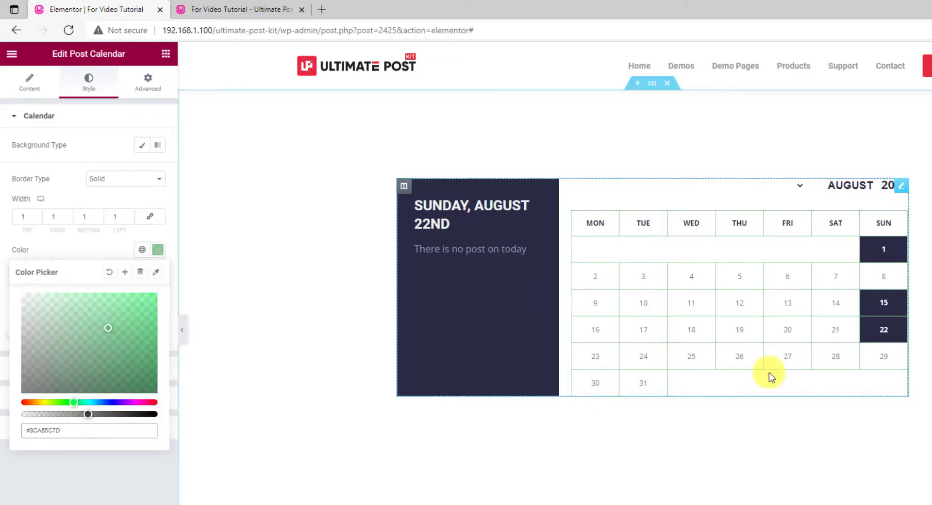
pyautogui.click(106, 250)
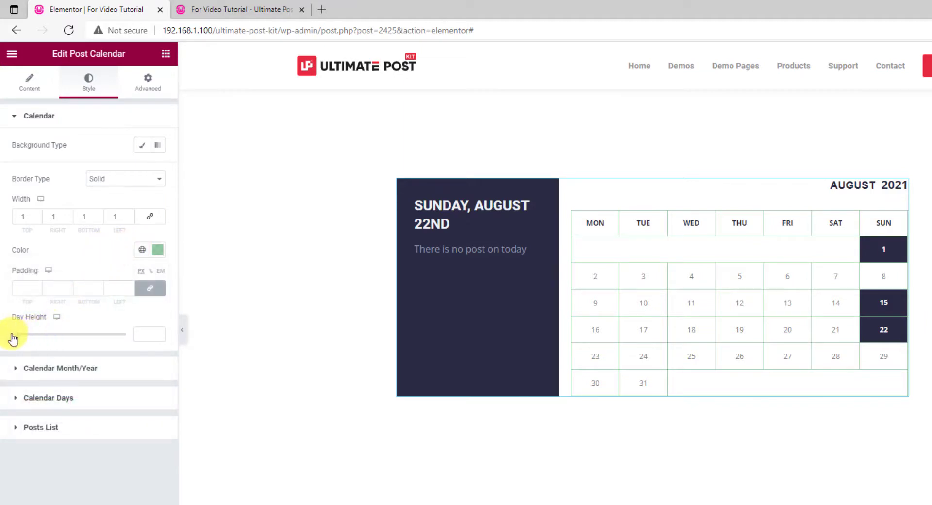
# Increase the calendar's day height to 47.
pyautogui.moveTo(10, 334); pyautogui.dragTo(62, 340)
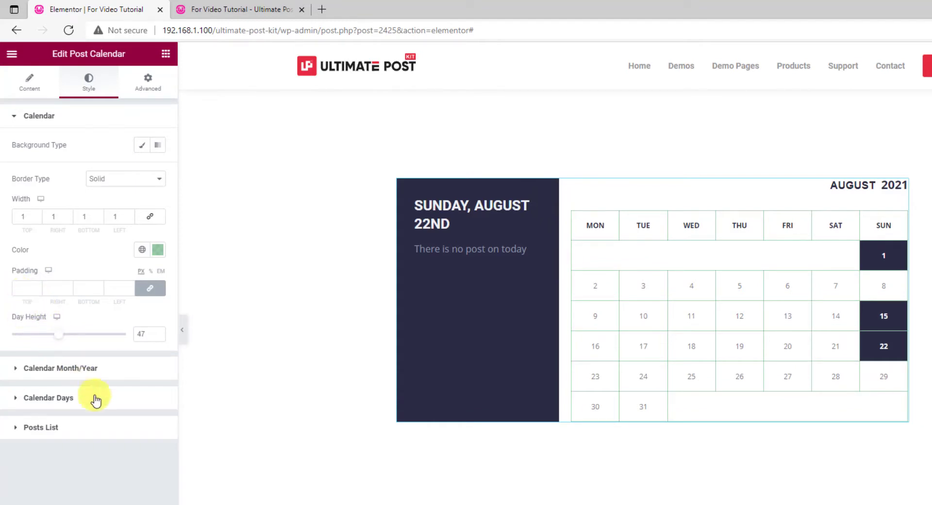
pyautogui.scroll(-2, 478, 357)
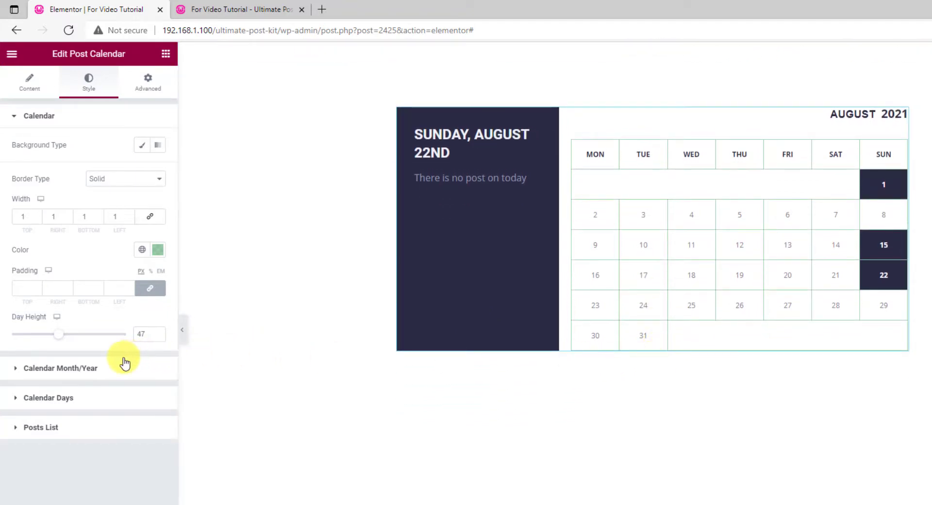
# Give normal day numbers a classic hover background in green #3CA55C.
pyautogui.click(87, 399)
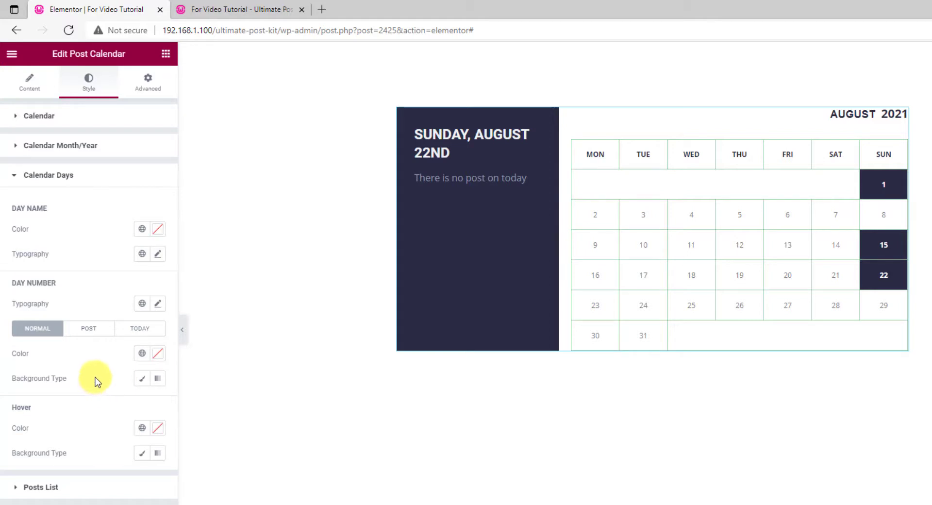
pyautogui.click(143, 457)
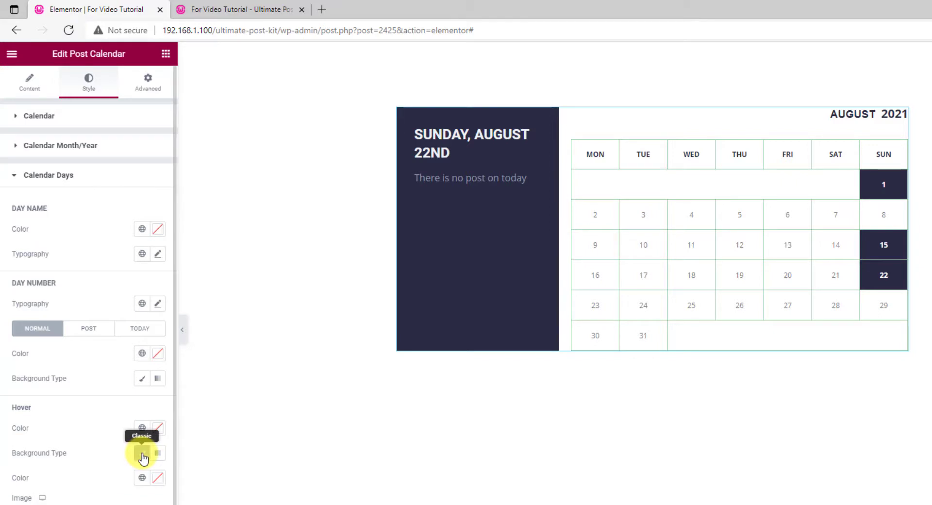
pyautogui.click(155, 478)
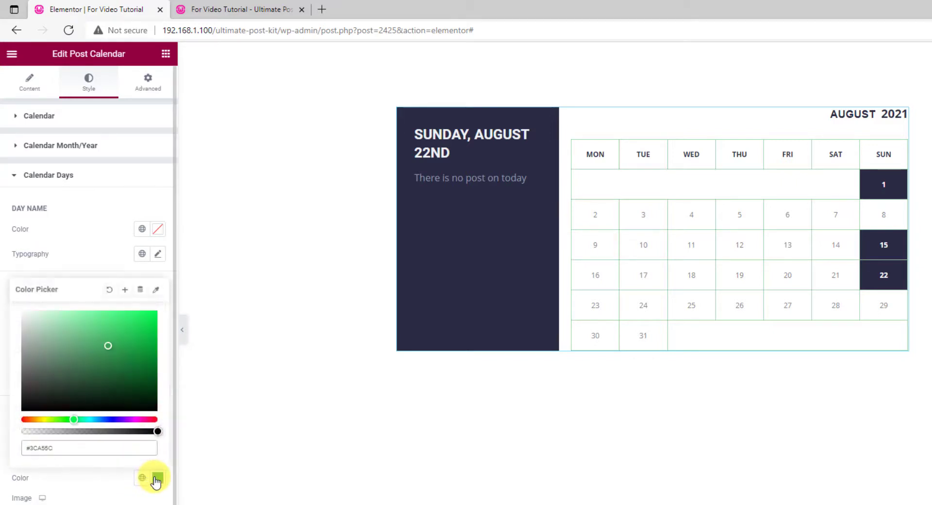
pyautogui.click(89, 256)
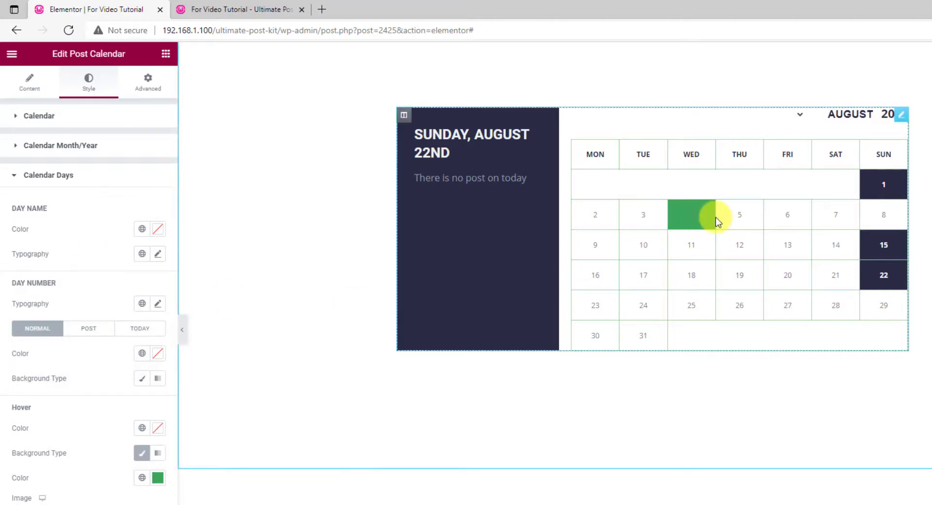
# Set the hover text color of normal day numbers to white.
pyautogui.click(158, 427)
pyautogui.click(51, 287)
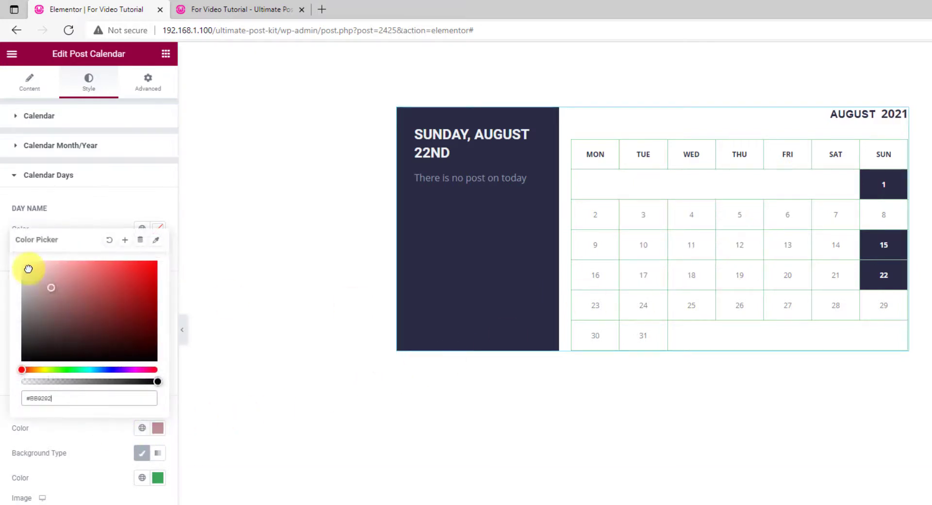
pyautogui.click(79, 213)
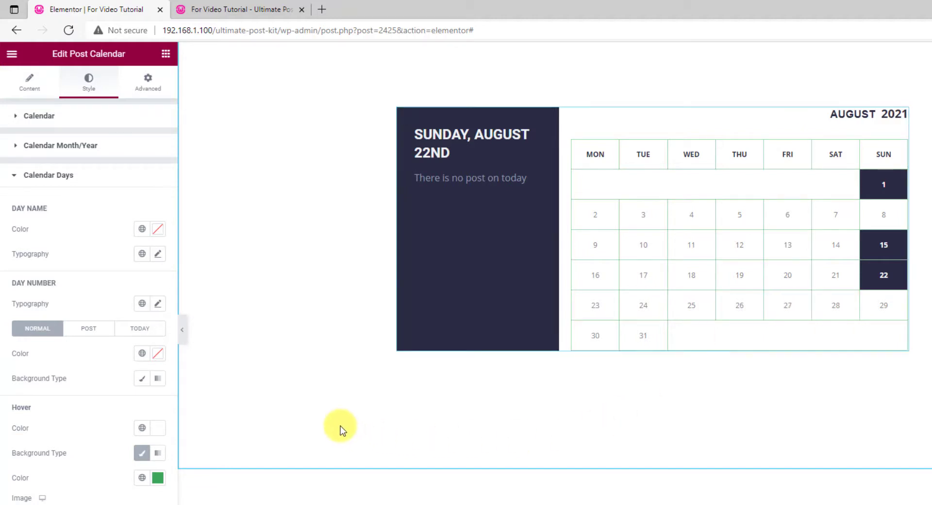
# Give the day numbers that have posts a classic background in green #3CA55C.
pyautogui.click(87, 333)
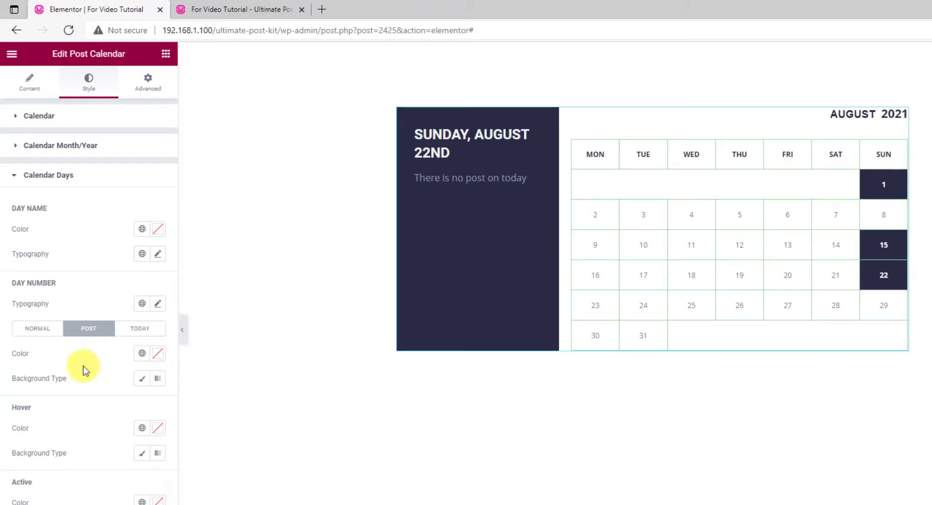
pyautogui.click(143, 379)
pyautogui.click(159, 404)
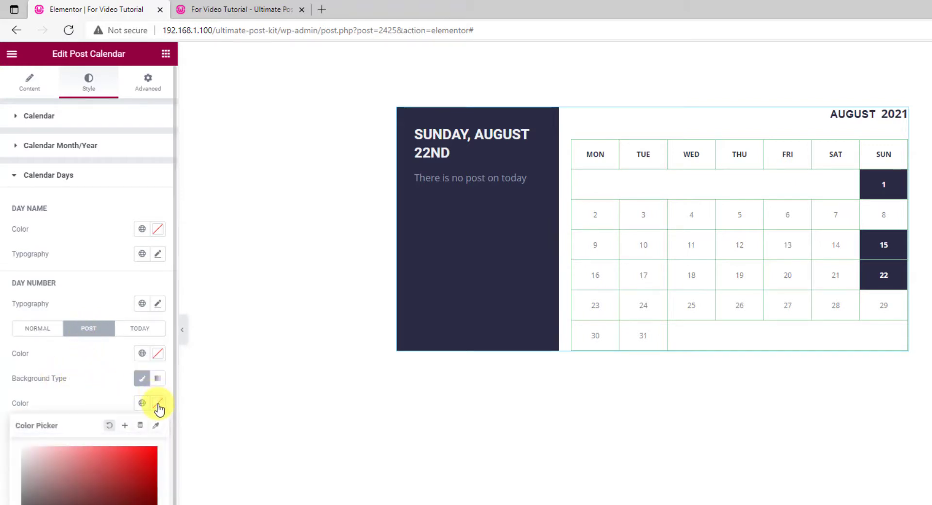
pyautogui.hotkey('ctrl', 'v')
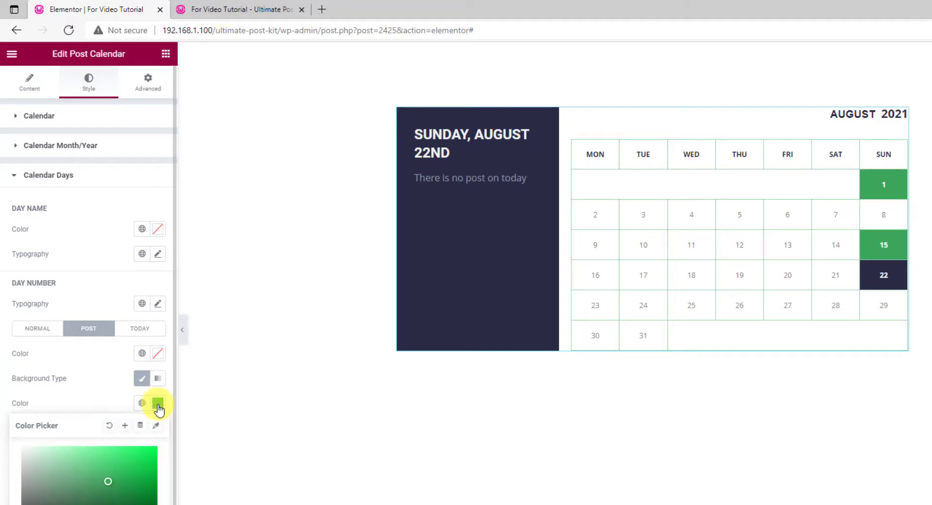
pyautogui.click(104, 397)
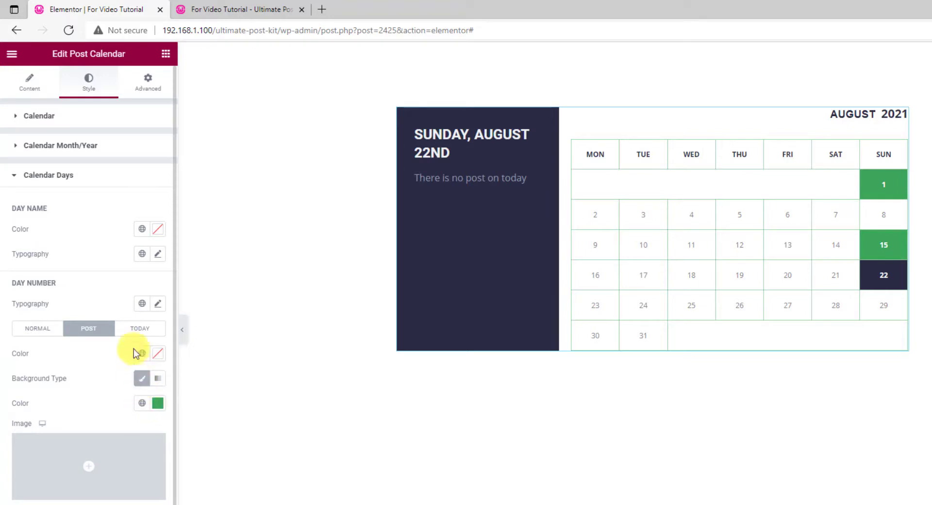
# Give today's day number a classic background in an olive-yellow color.
pyautogui.click(139, 330)
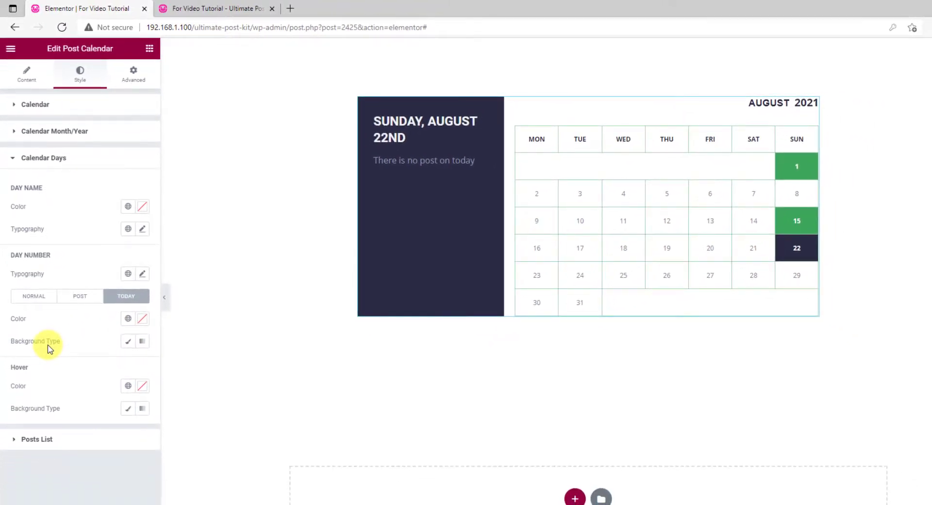
pyautogui.click(128, 342)
pyautogui.click(142, 364)
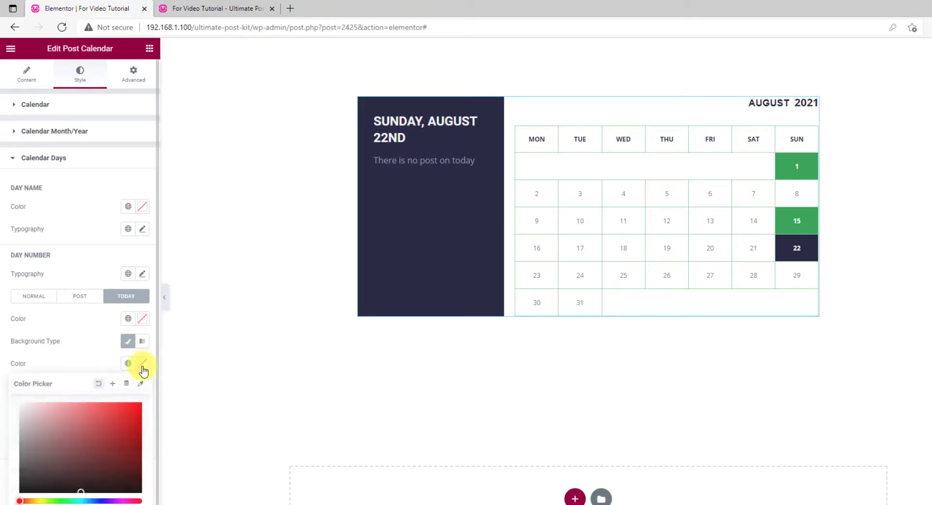
pyautogui.click(92, 428)
pyautogui.moveTo(38, 500); pyautogui.dragTo(120, 499)
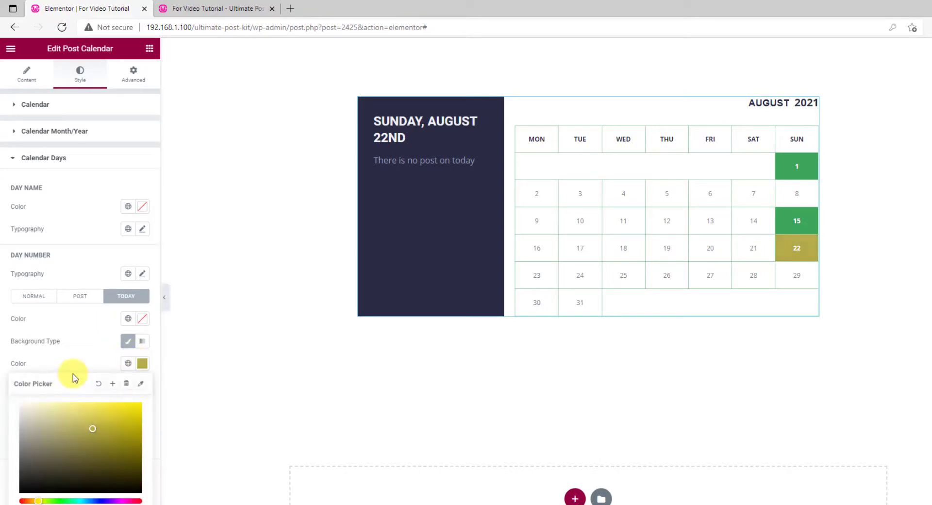
pyautogui.click(86, 367)
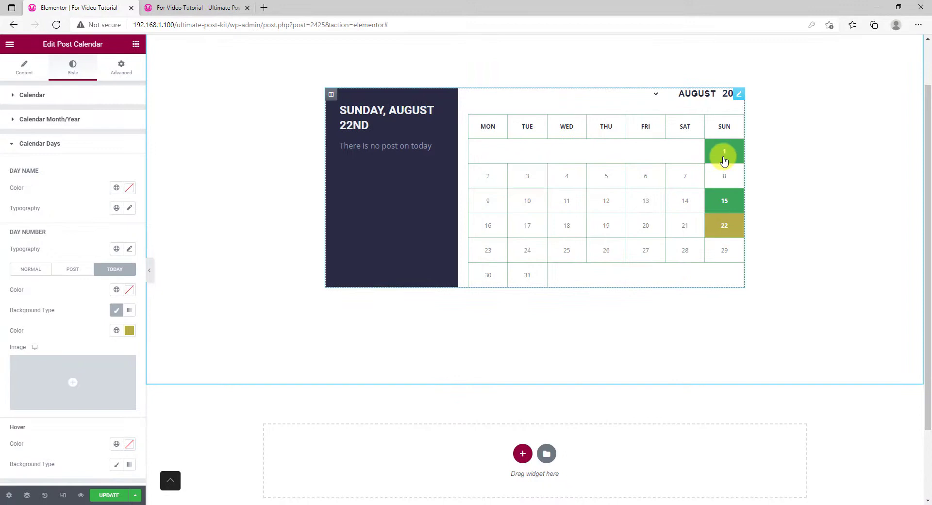
# Display August 1's posts and give the posts list a gradient background with #B5AC46 as second color.
pyautogui.click(723, 158)
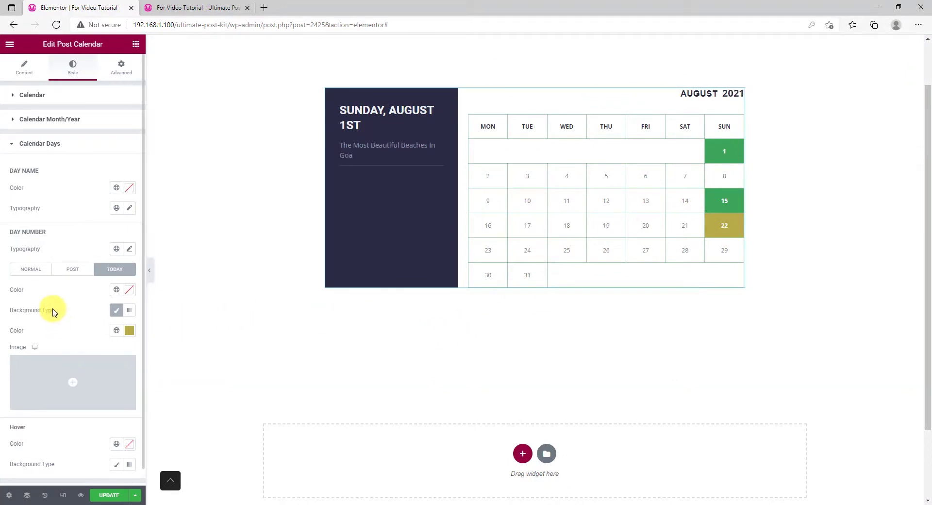
pyautogui.scroll(-1, 58, 321)
pyautogui.click(40, 476)
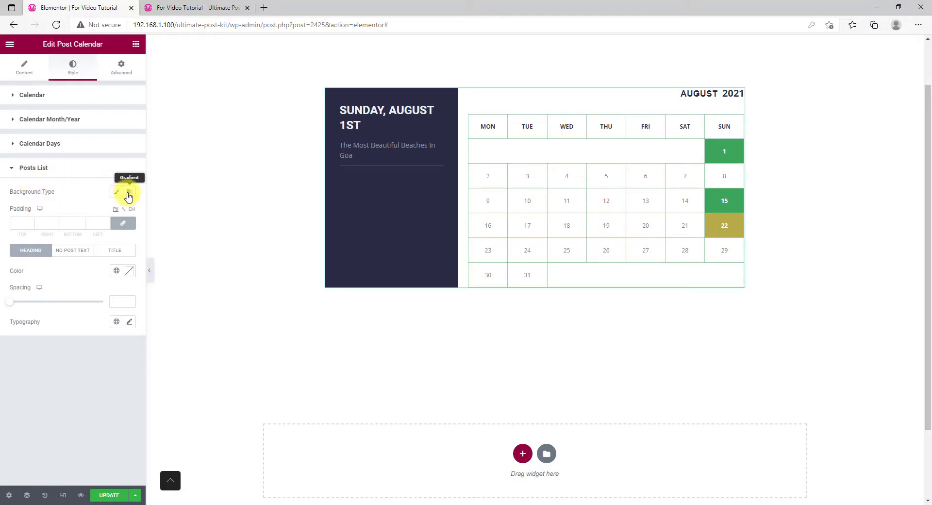
pyautogui.click(129, 192)
pyautogui.click(130, 264)
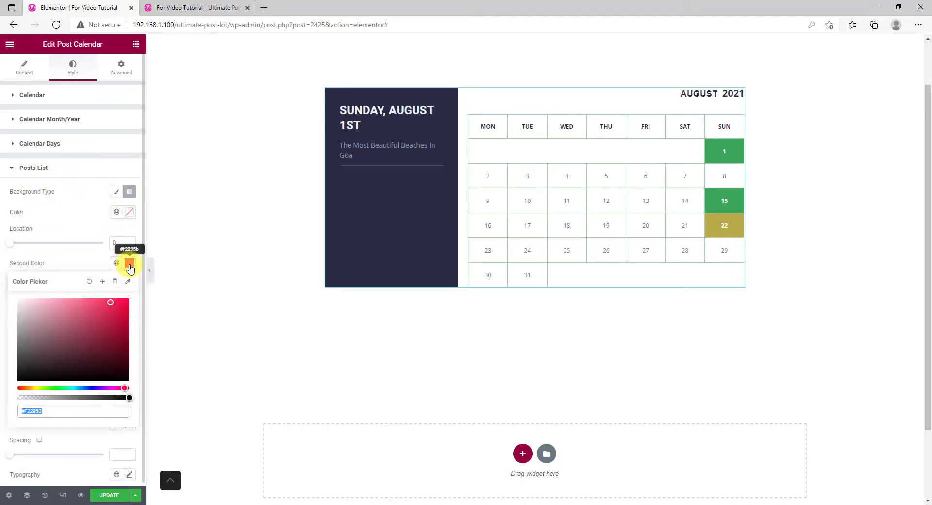
pyautogui.write('#B5AC46')
pyautogui.click(97, 264)
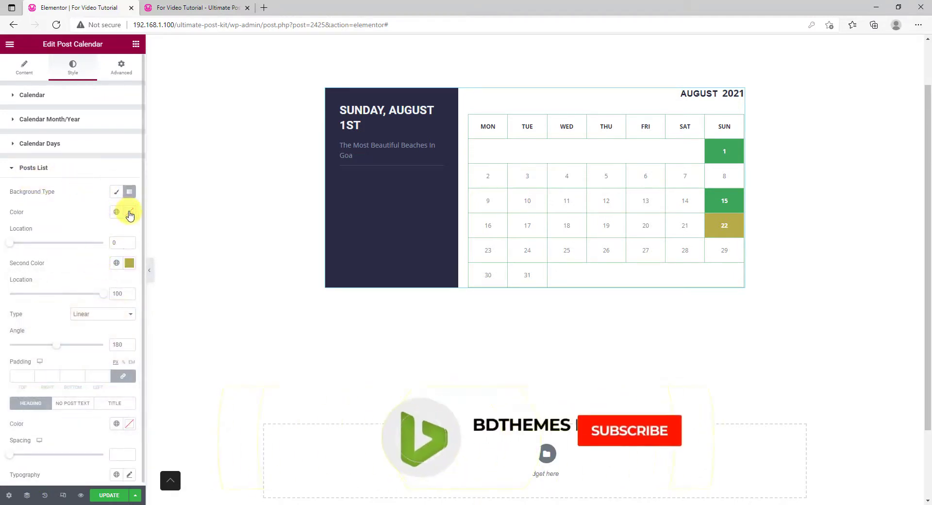
# Set the first color of the posts list's gradient to #3CA55C and its linear angle to 90.
pyautogui.click(129, 212)
pyautogui.write('#3CA55C')
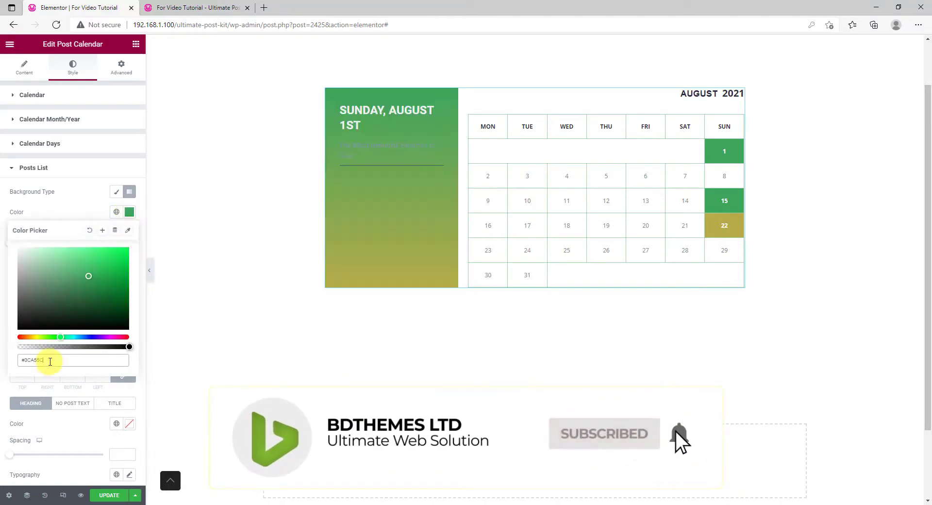
pyautogui.click(78, 212)
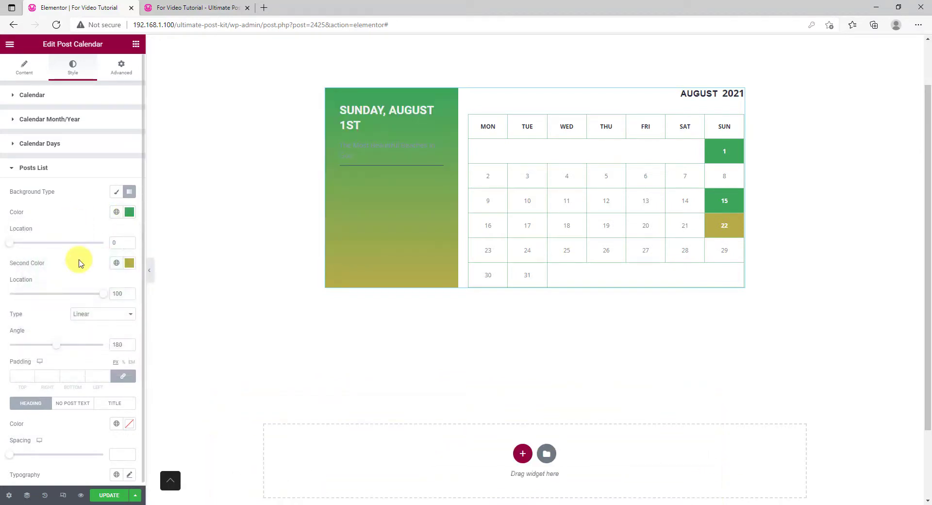
pyautogui.moveTo(58, 348); pyautogui.dragTo(44, 348)
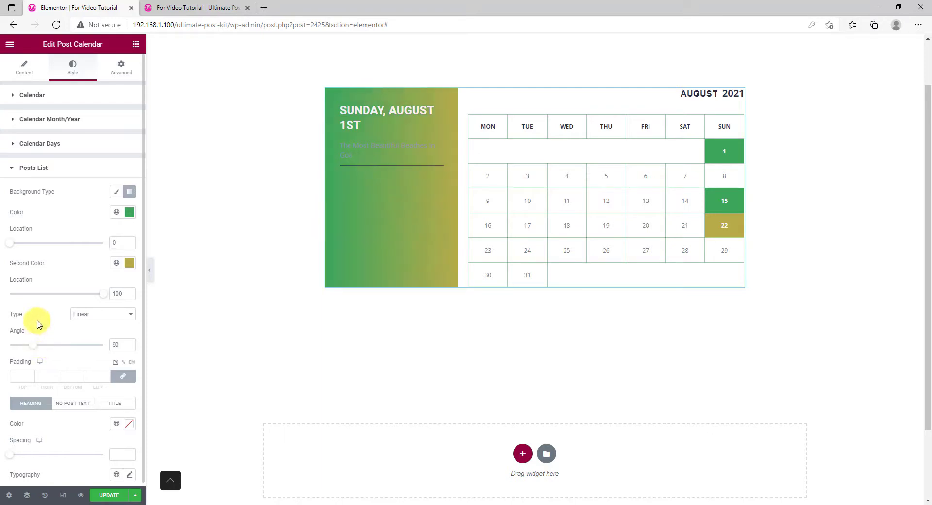
pyautogui.scroll(-1, 51, 309)
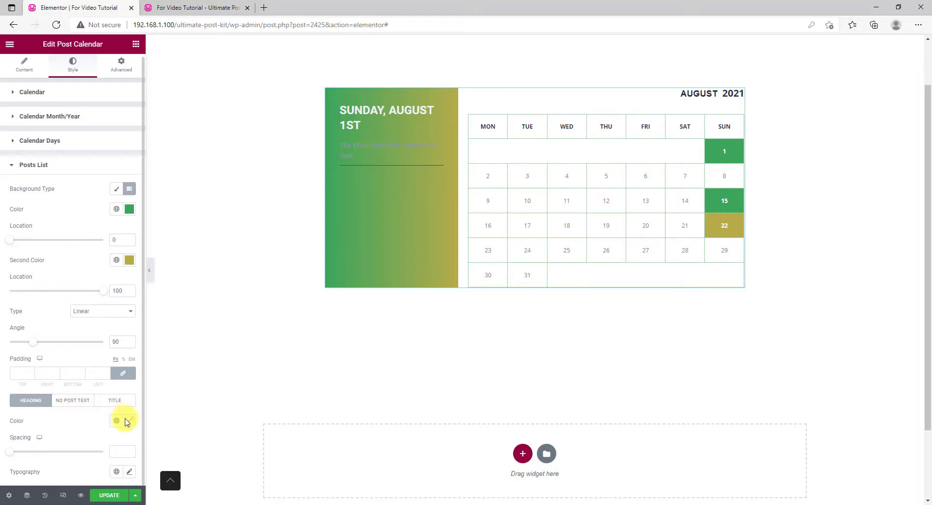
# Set the posts list's heading color to #FFFFFF and its no-post text color to white.
pyautogui.click(128, 421)
pyautogui.moveTo(51, 321); pyautogui.dragTo(7, 280)
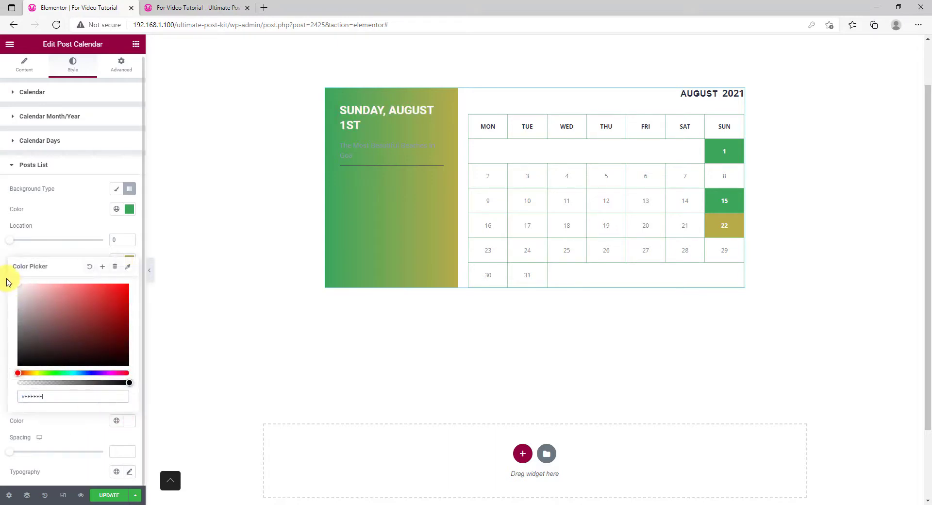
pyautogui.click(80, 247)
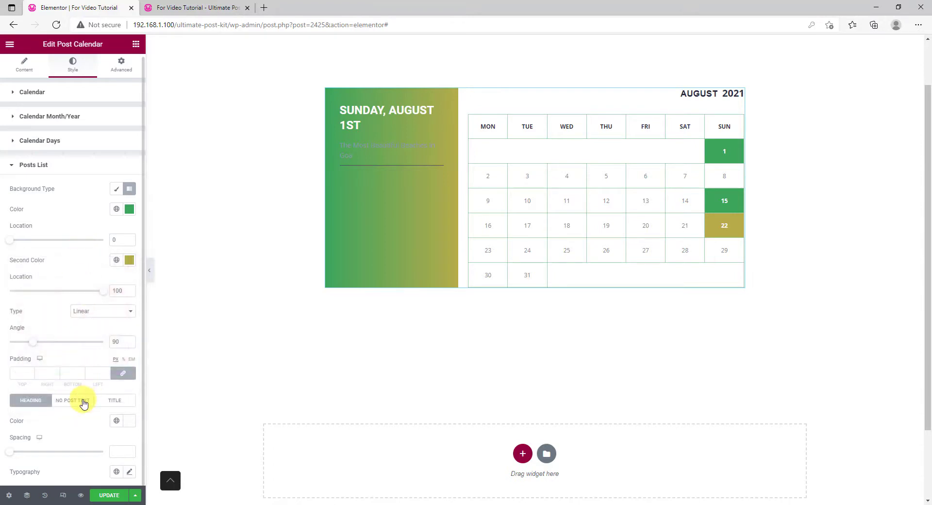
pyautogui.click(80, 401)
pyautogui.click(129, 424)
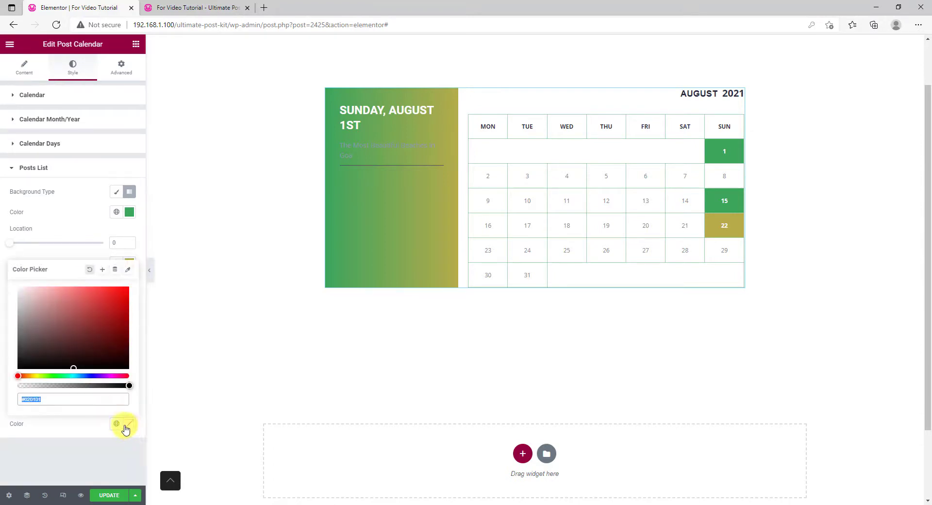
pyautogui.moveTo(46, 311); pyautogui.dragTo(10, 287)
pyautogui.click(56, 257)
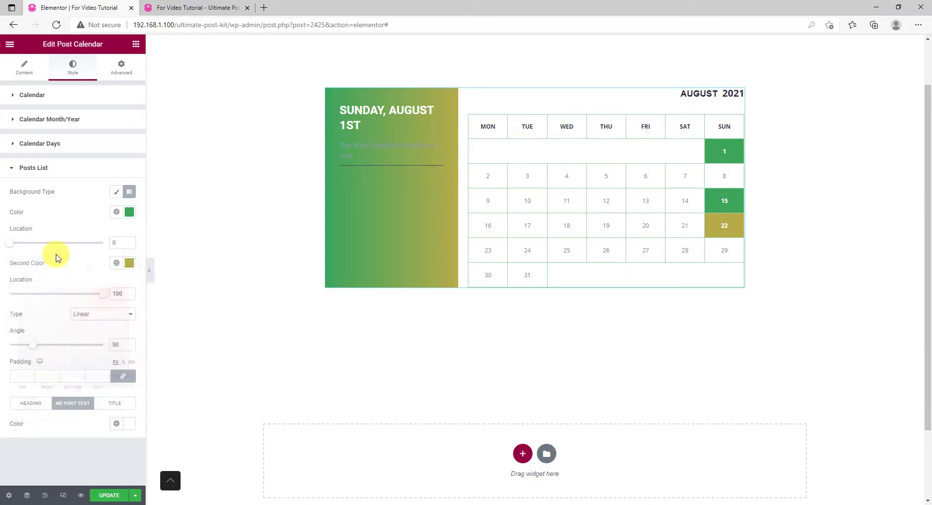
# Set the color of the post titles in the posts list to slightly transparent white, #FFFFFFE3.
pyautogui.click(116, 403)
pyautogui.scroll(-2, 102, 380)
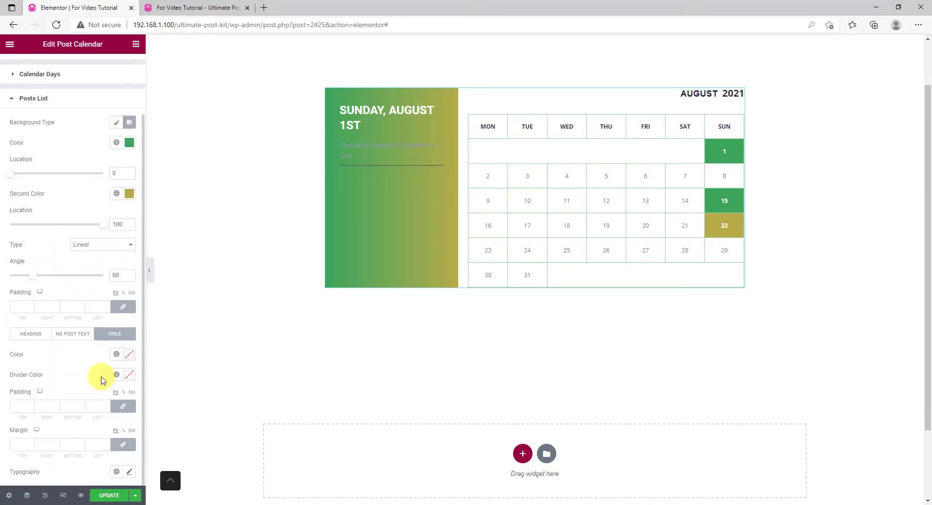
pyautogui.click(129, 354)
pyautogui.moveTo(51, 257); pyautogui.dragTo(1, 214)
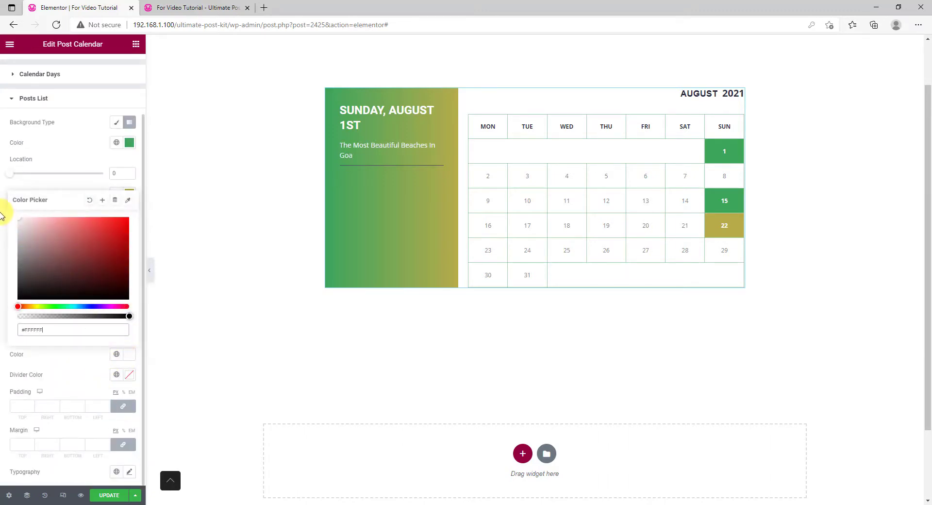
pyautogui.moveTo(130, 316); pyautogui.dragTo(118, 316)
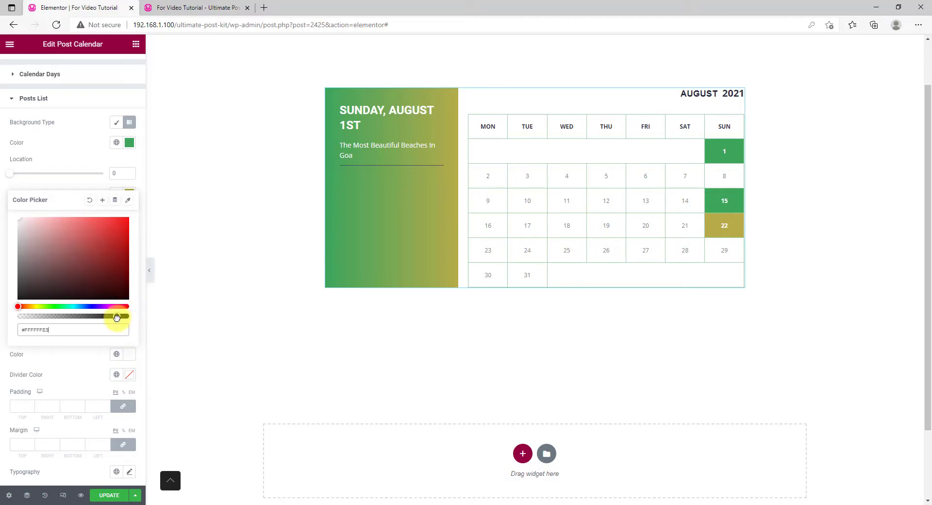
pyautogui.click(73, 185)
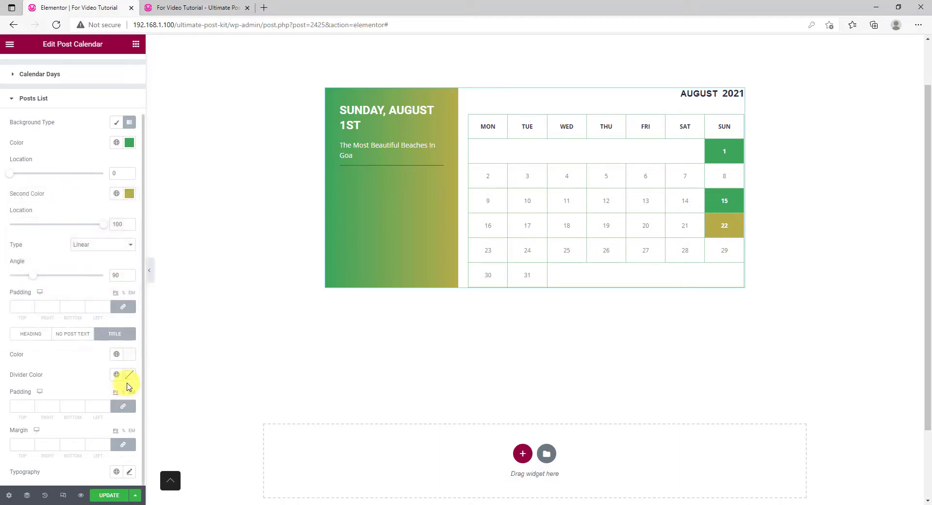
# Set the divider color of the post titles to #FFFFFFDE and hide the editing panel to preview the page.
pyautogui.click(129, 376)
pyautogui.click(18, 238)
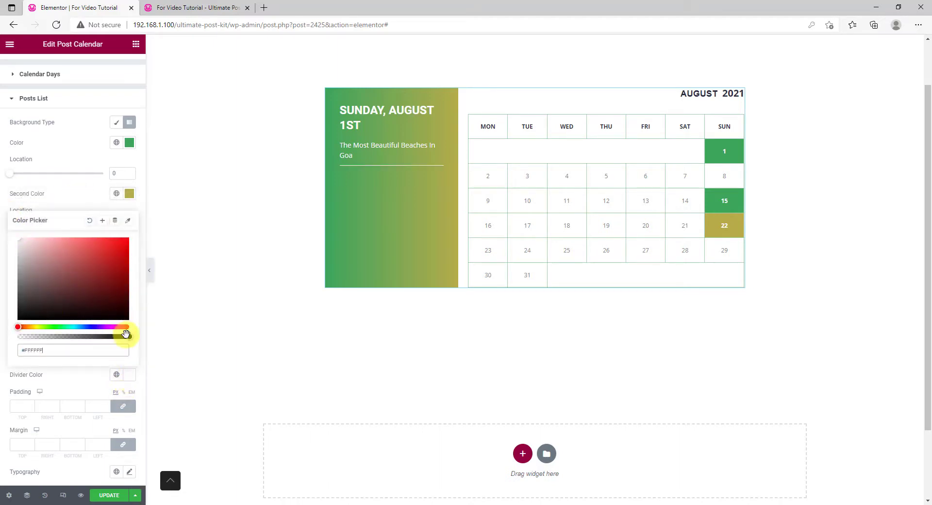
pyautogui.moveTo(126, 334); pyautogui.dragTo(122, 337)
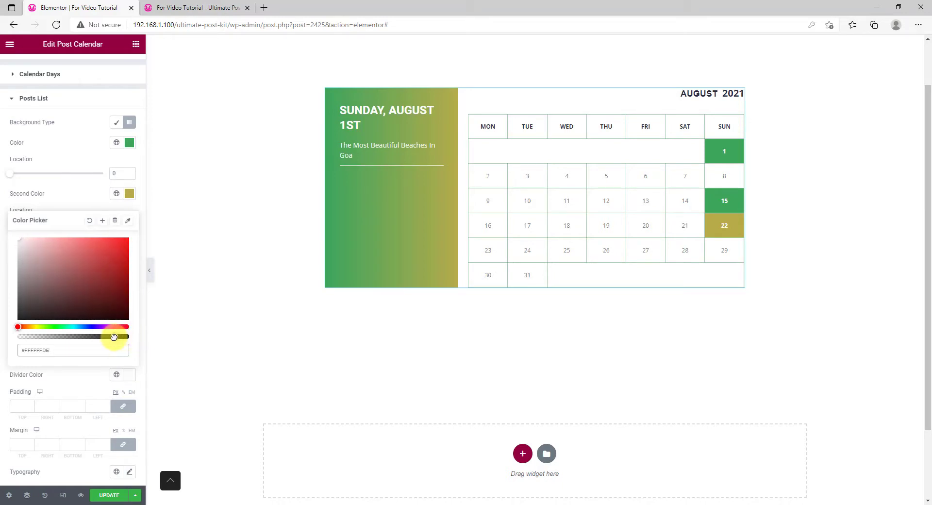
pyautogui.click(92, 381)
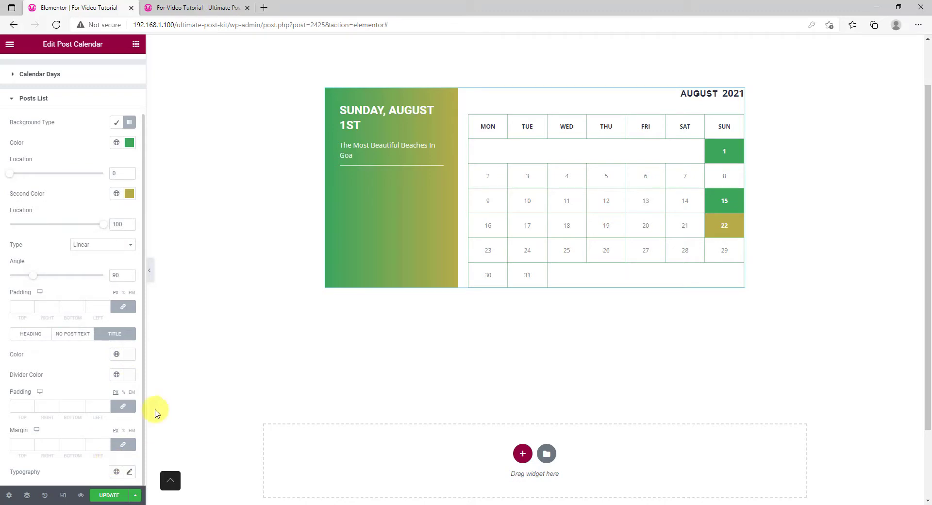
pyautogui.click(149, 271)
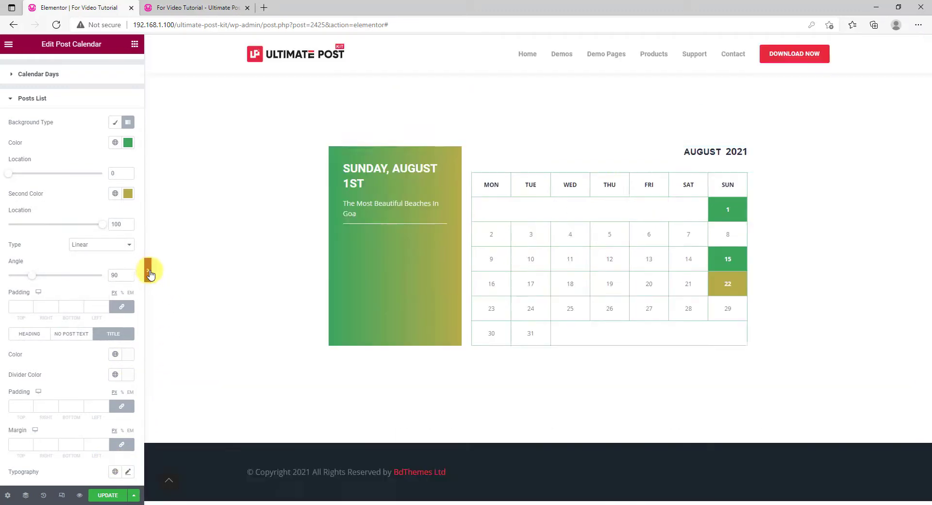